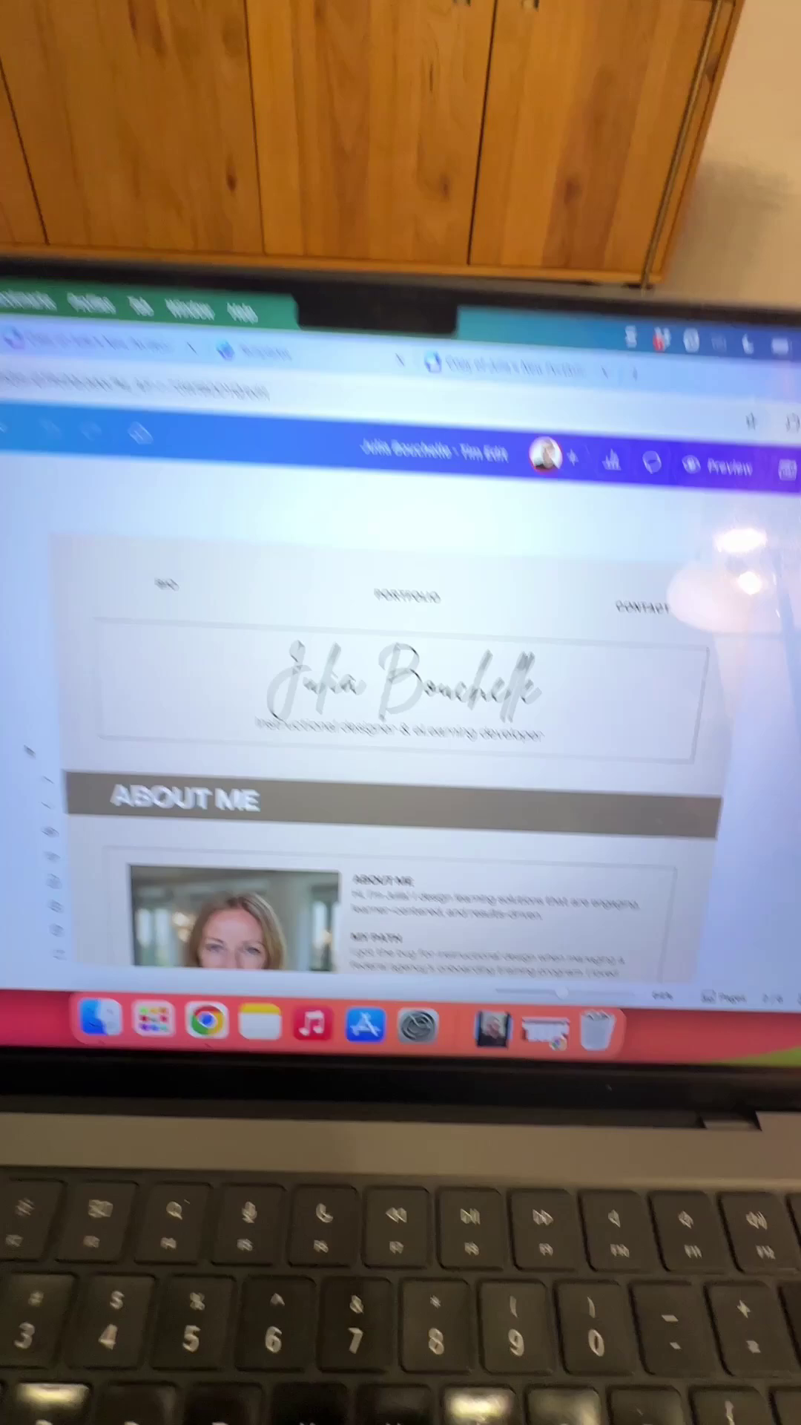
scroll(402, 723, down, 5)
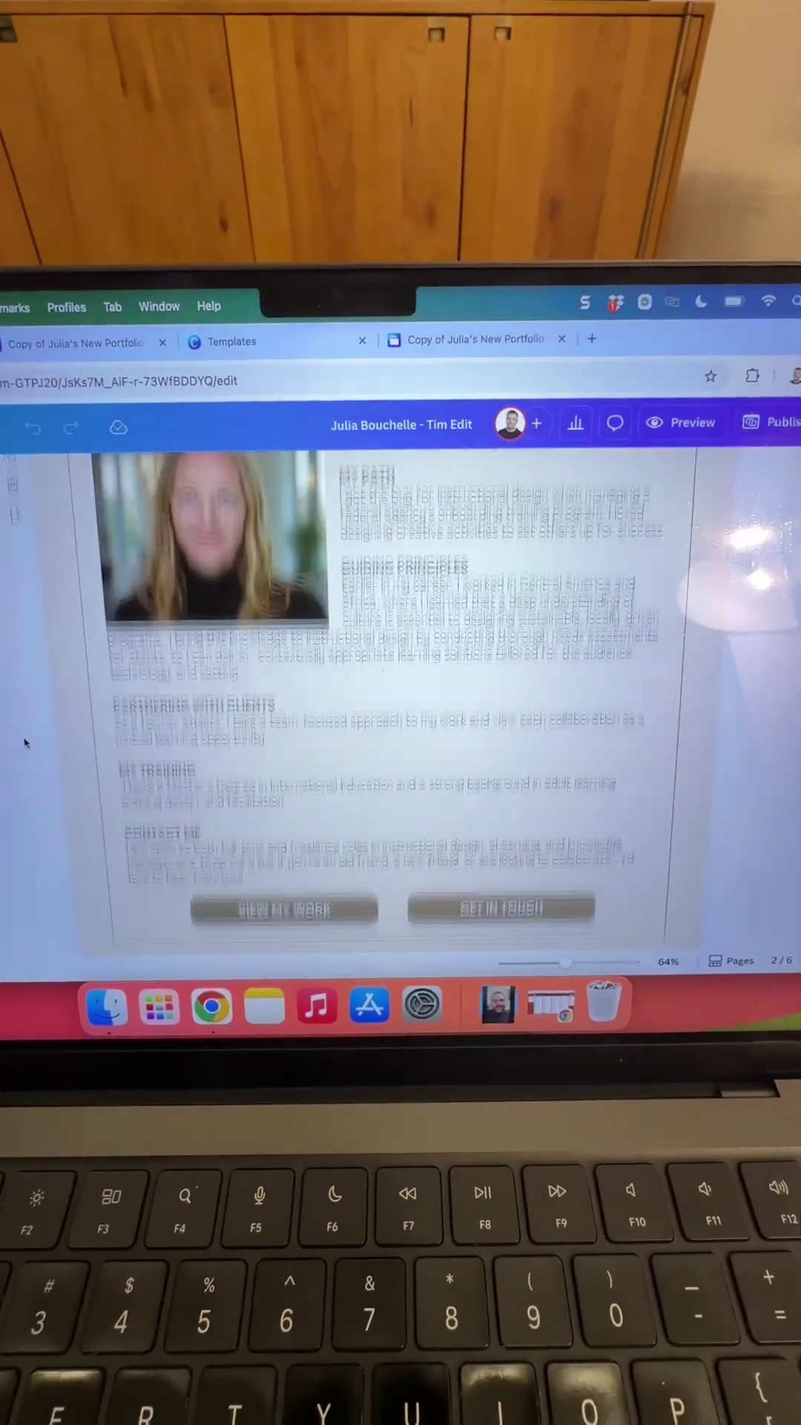
scroll(401, 724, down, 5)
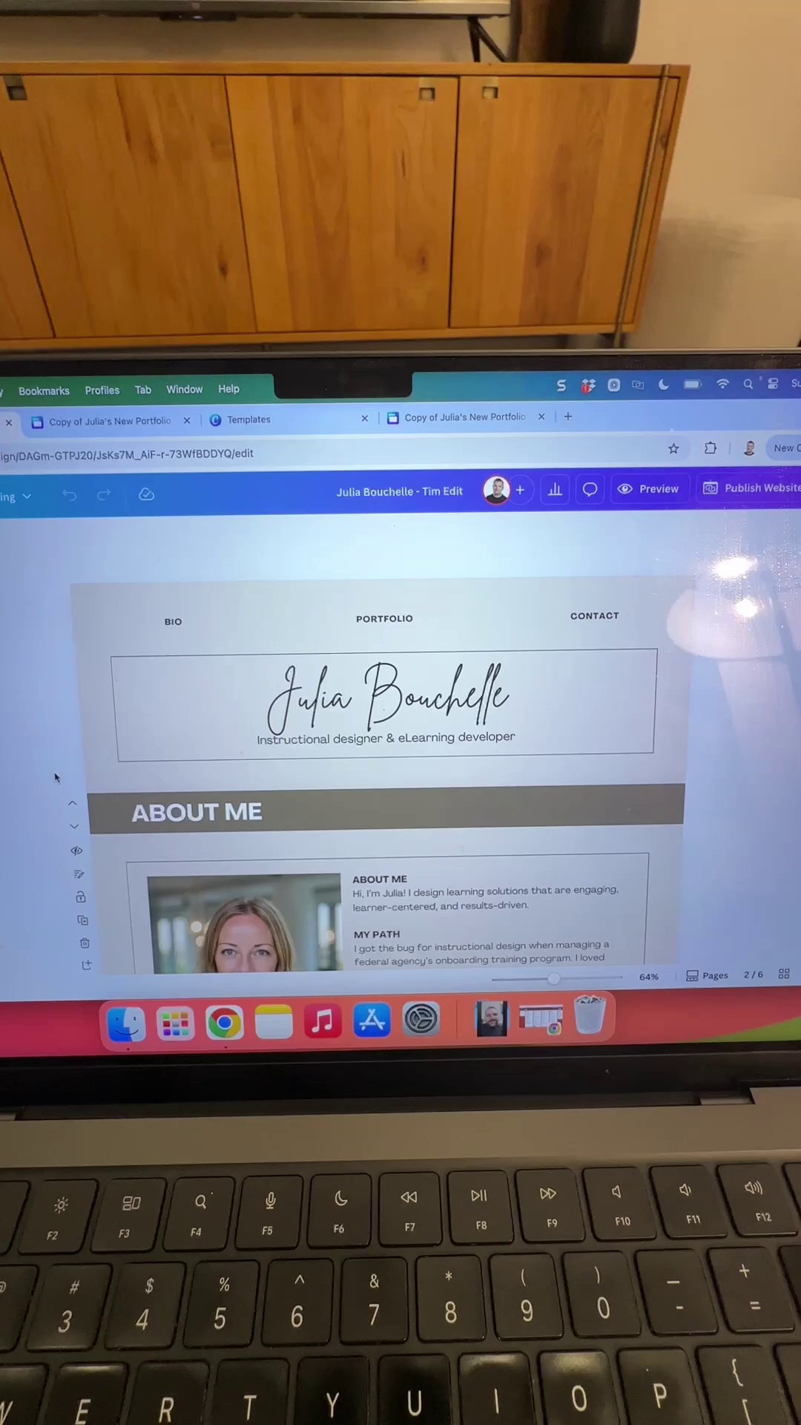
Step: Switch to the Copy of Julia's New Portfolio tab to view its home page and services
click(100, 430)
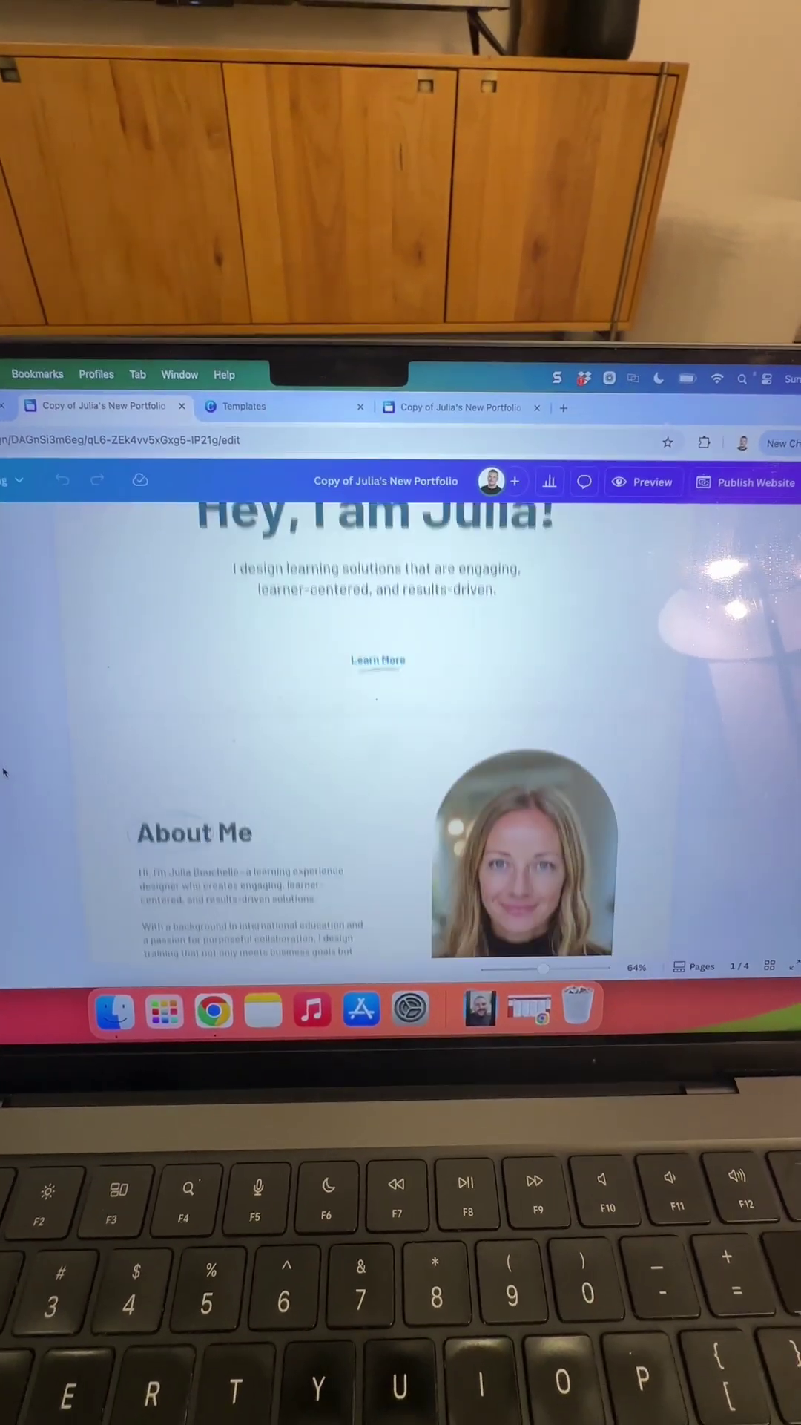
scroll(401, 724, down, 4)
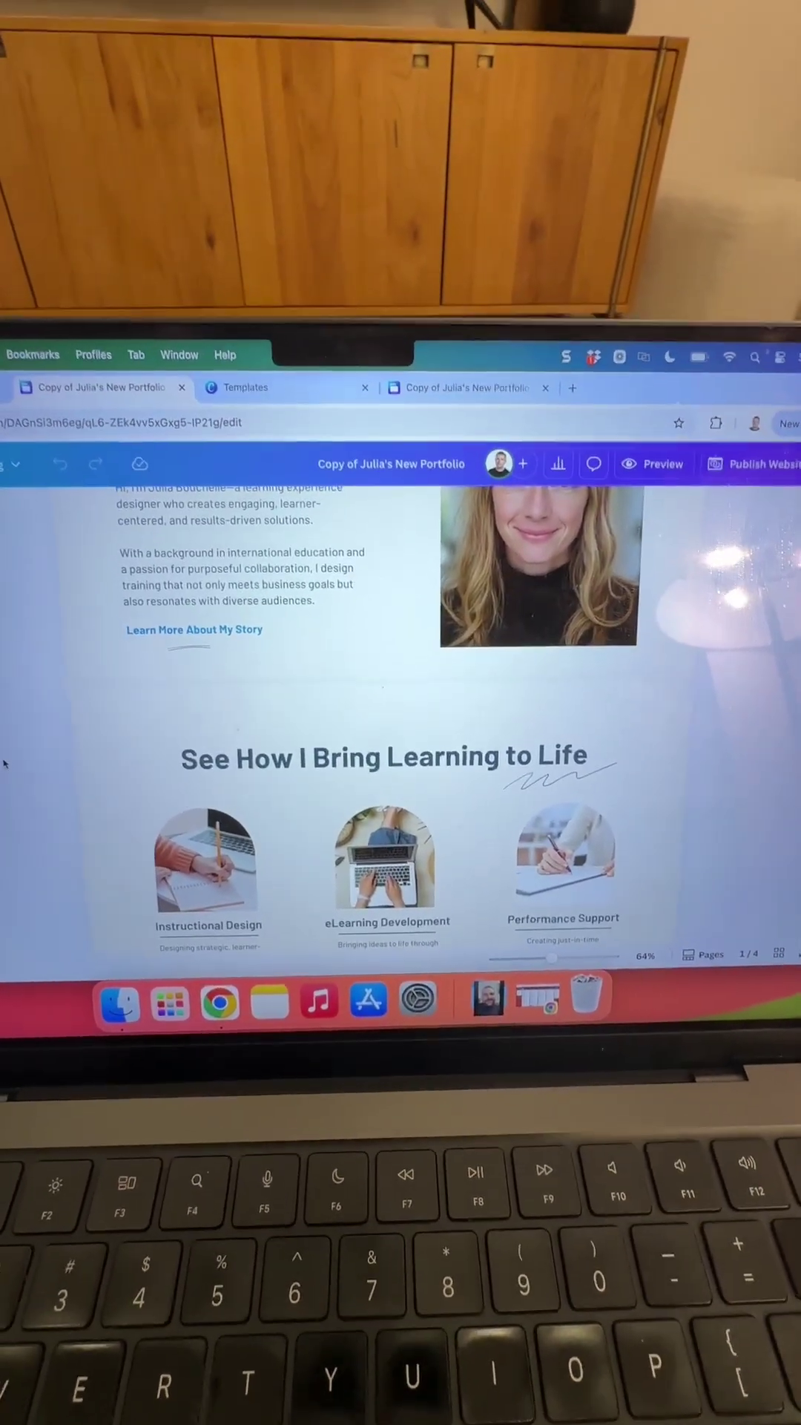
Step: Bring up the Brand Designer Portfolio template and preview its Hello, I am Rio pages
click(247, 405)
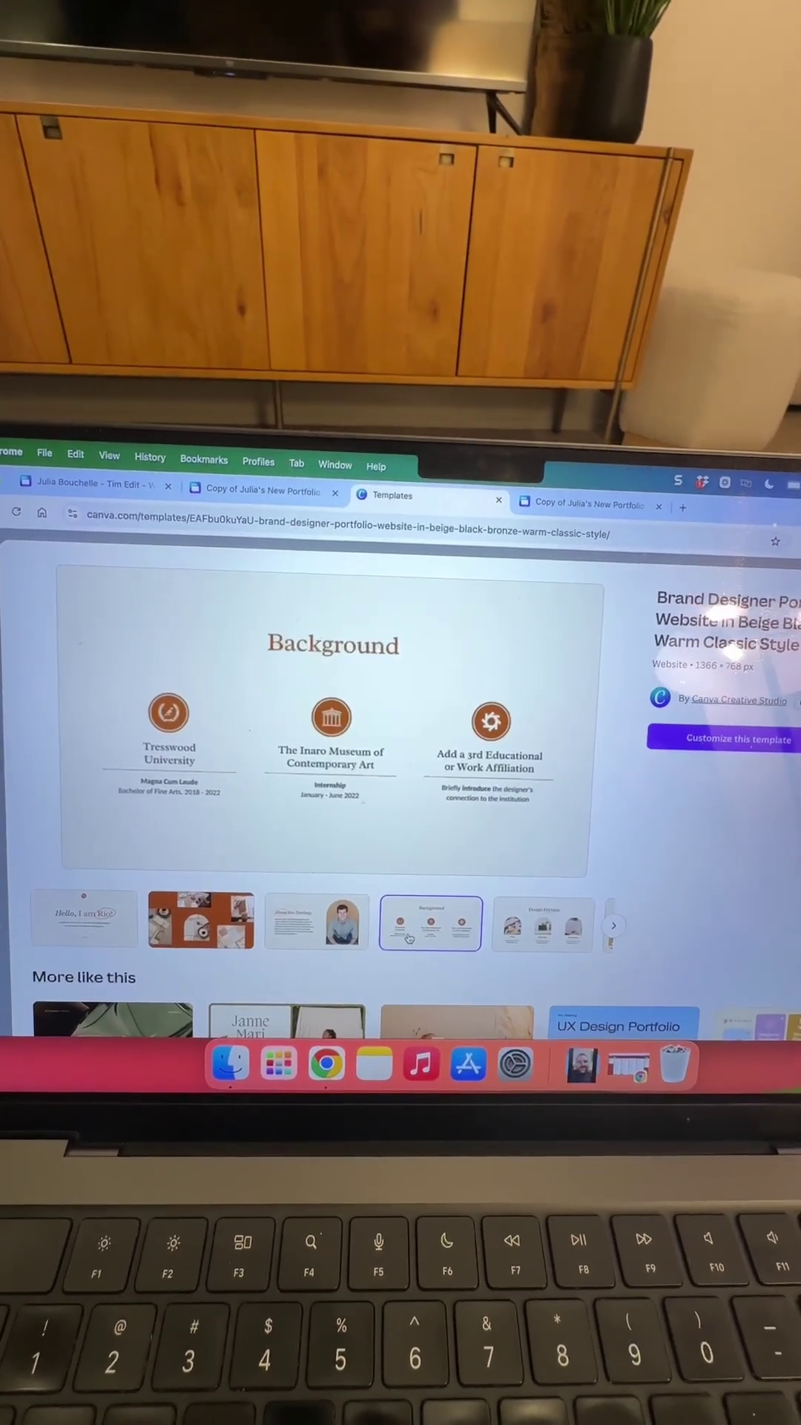
Step: Return to Copy of Julia's New Portfolio, showing the My Story six-photo collage
key(ctrl+Tab)
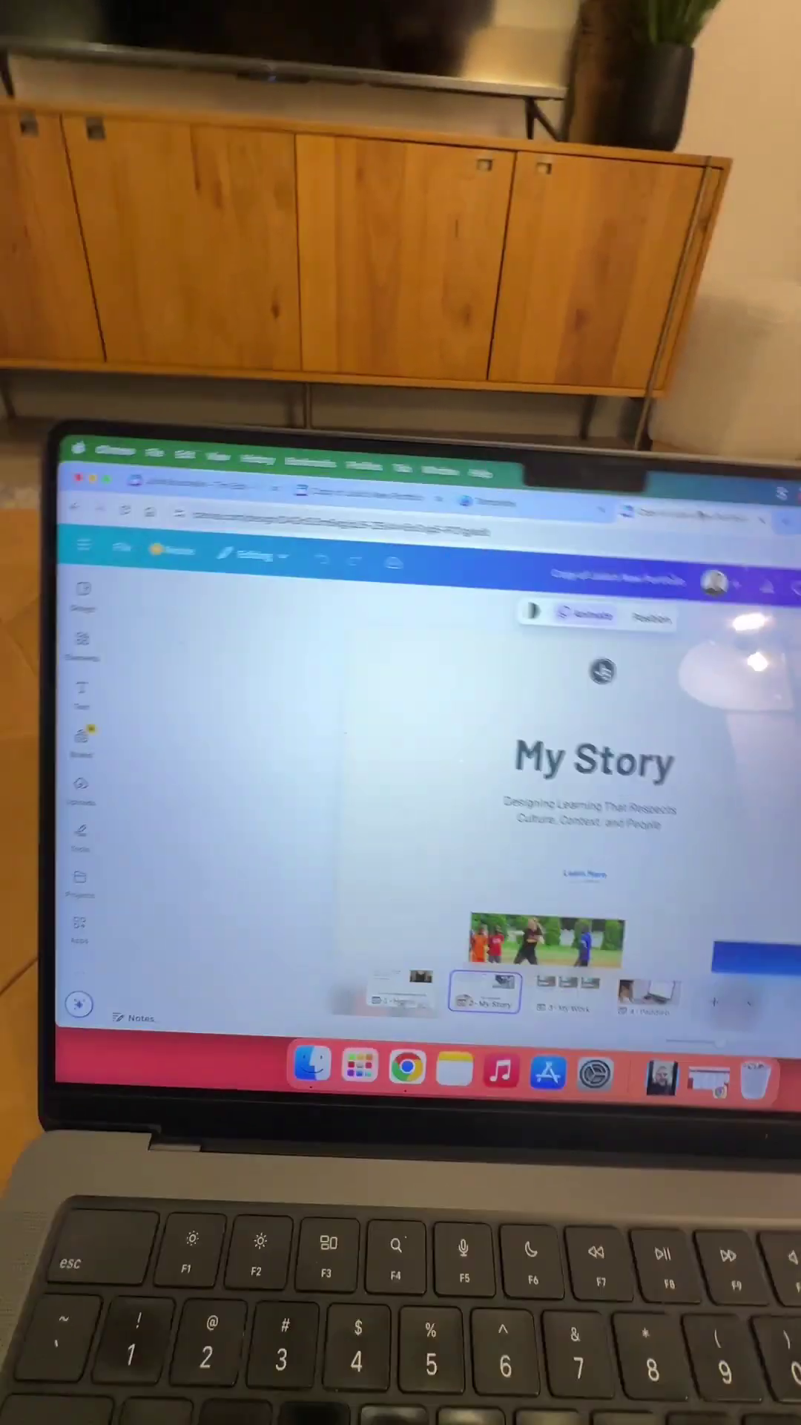
scroll(751, 846, down, 5)
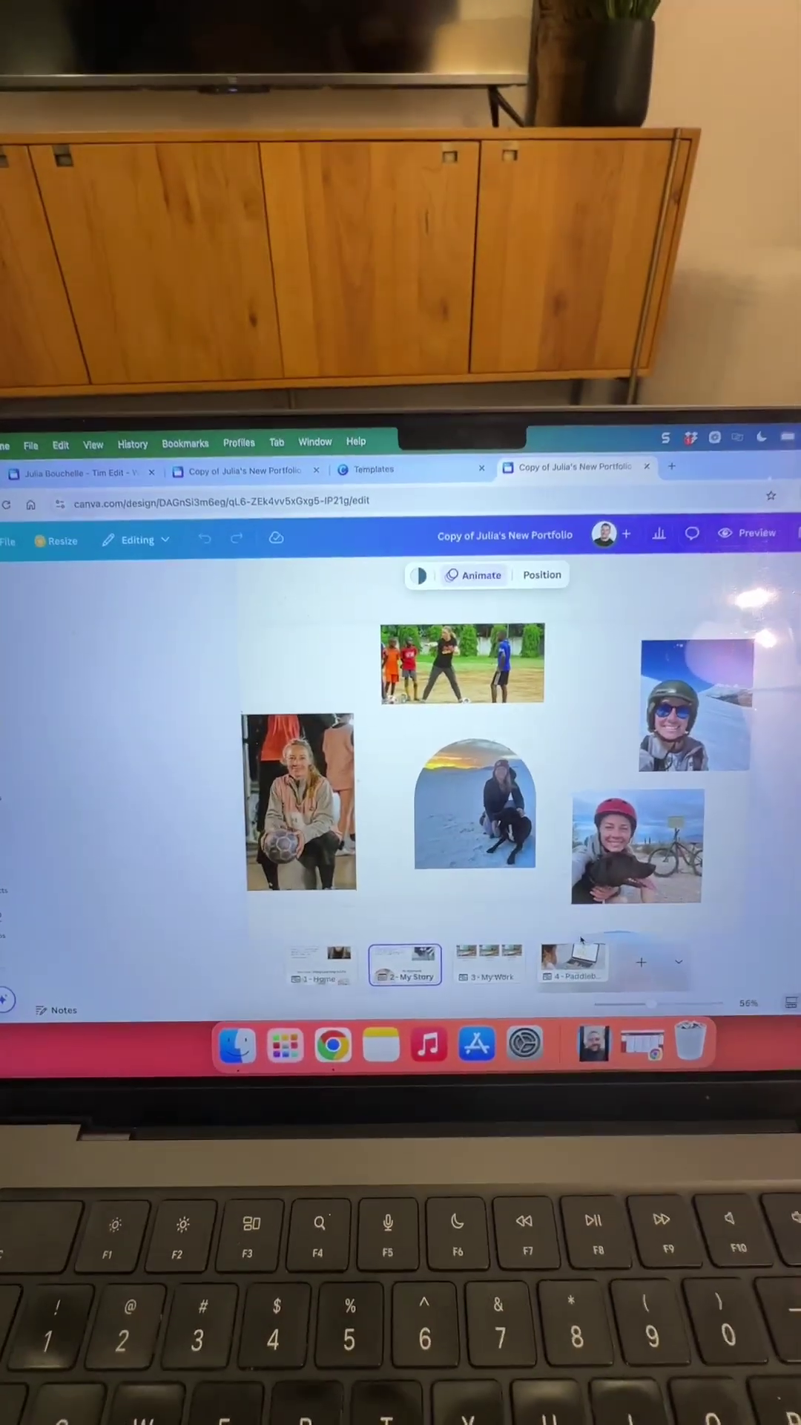
Step: View the page 4 paddleboard project, compare the original design, then return to the copy
click(571, 1026)
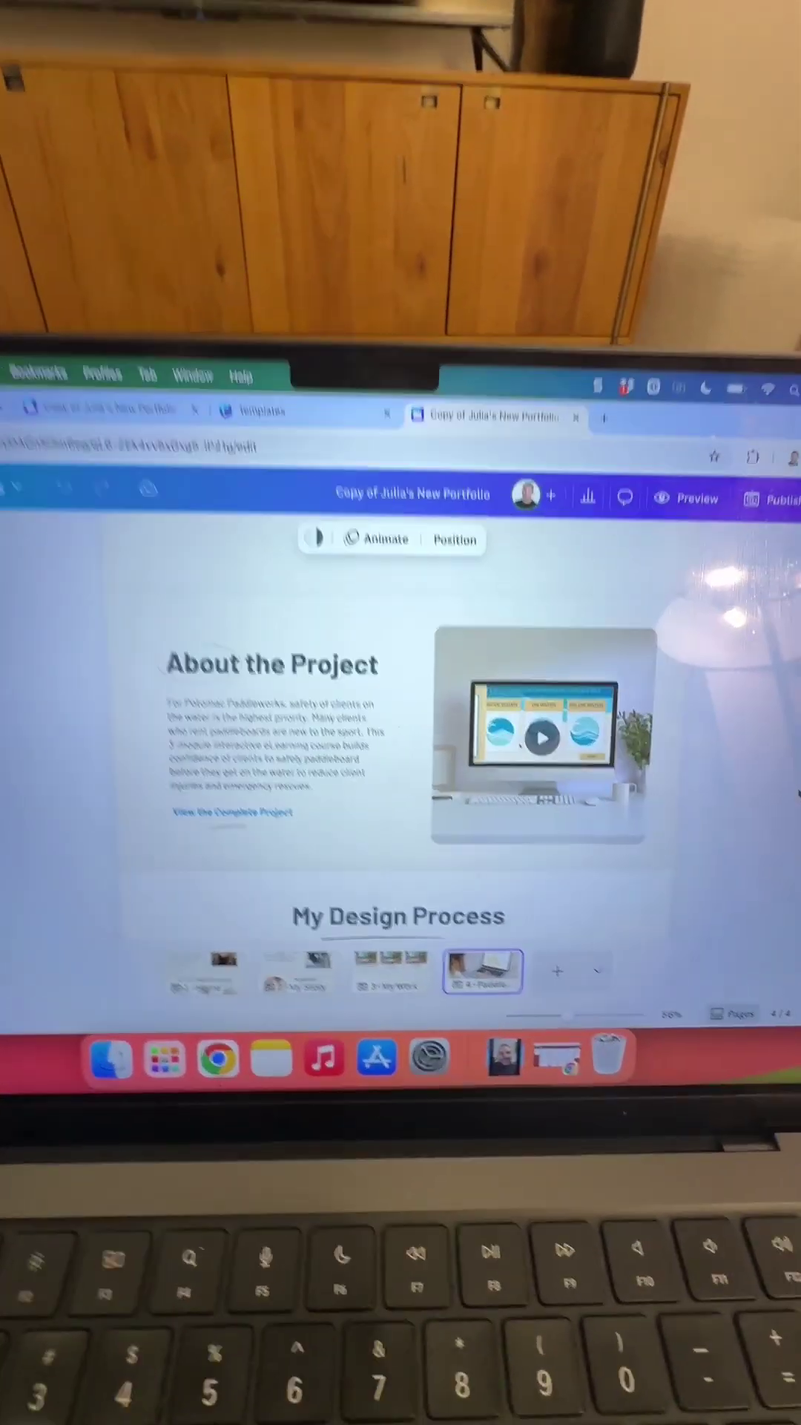
scroll(378, 724, up, 4)
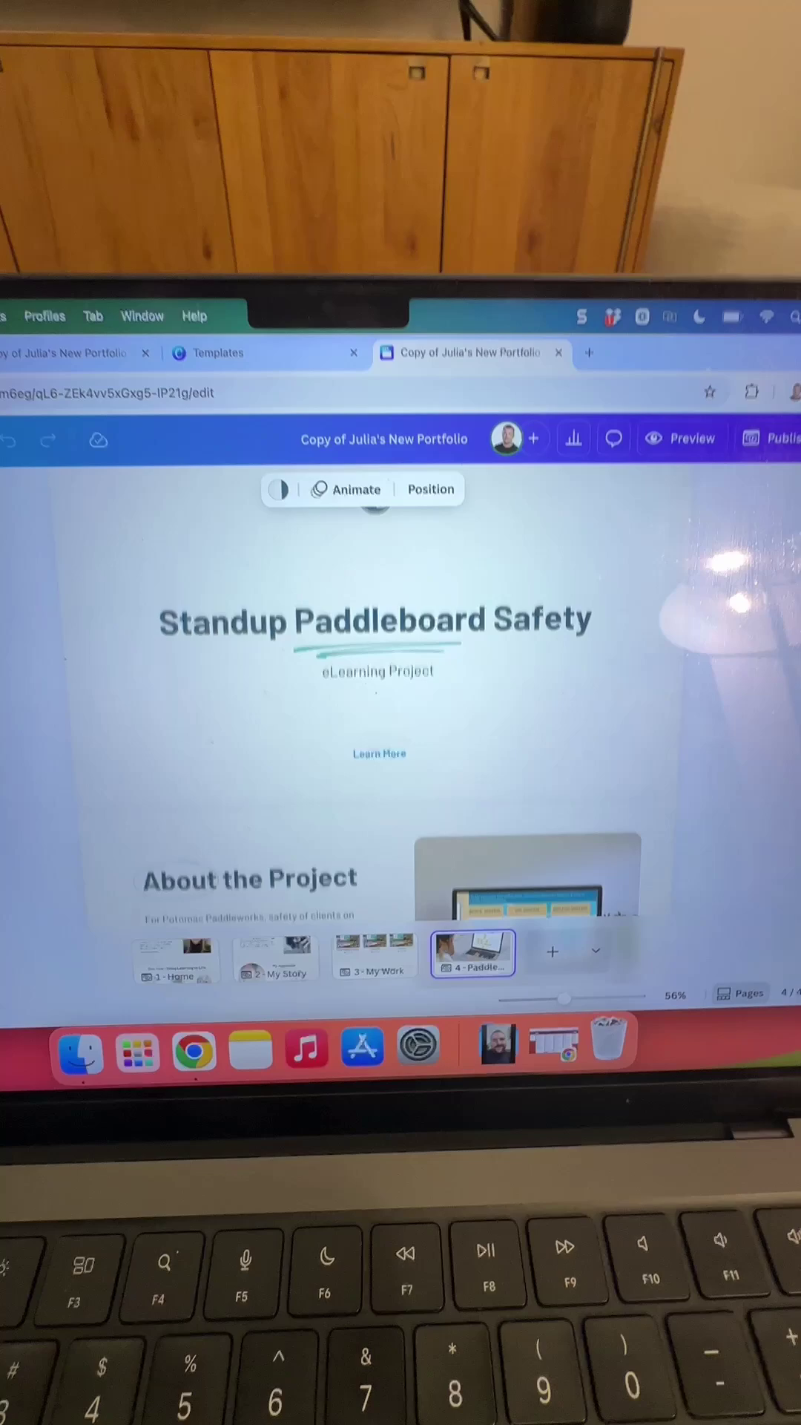
scroll(378, 724, down, 3)
scroll(378, 724, down, 3)
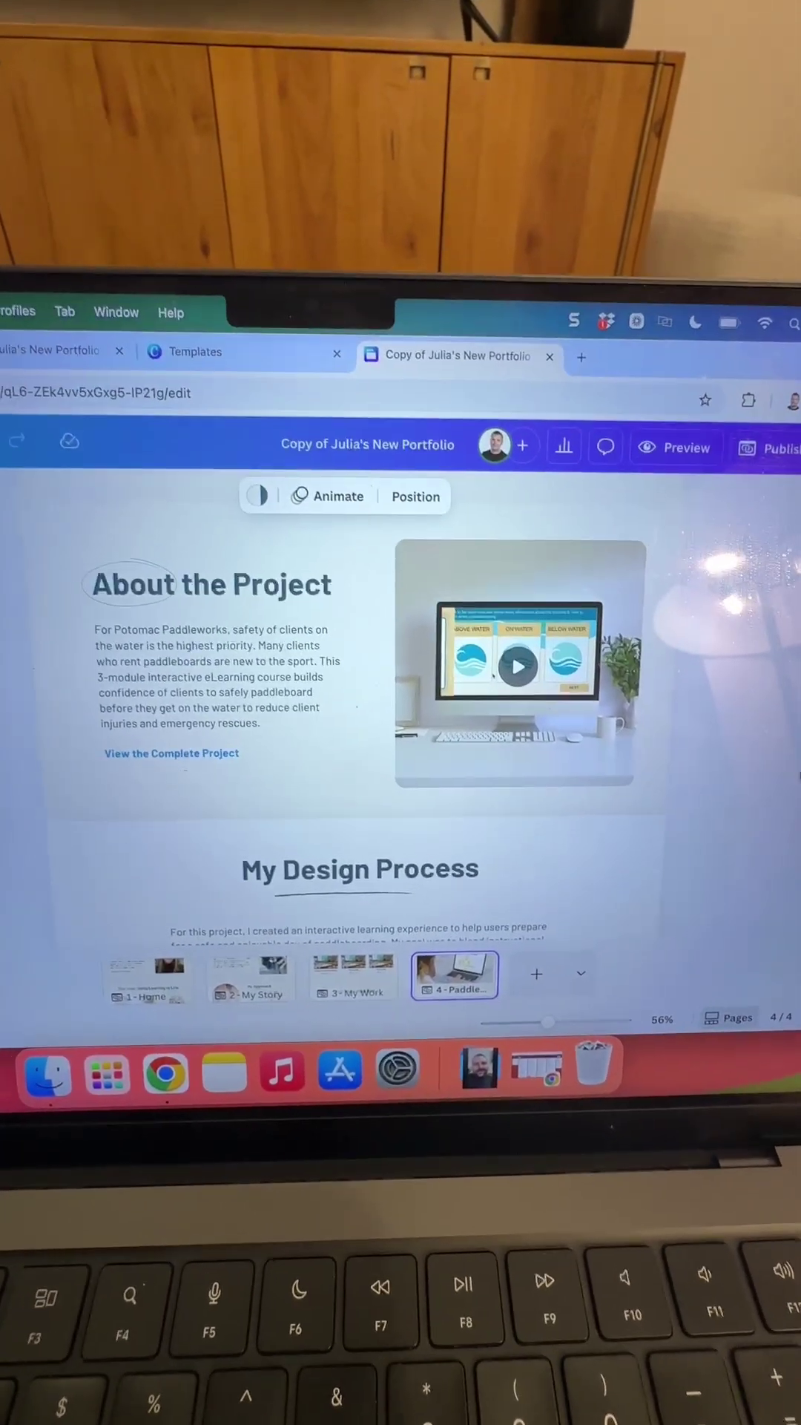
scroll(380, 723, down, 4)
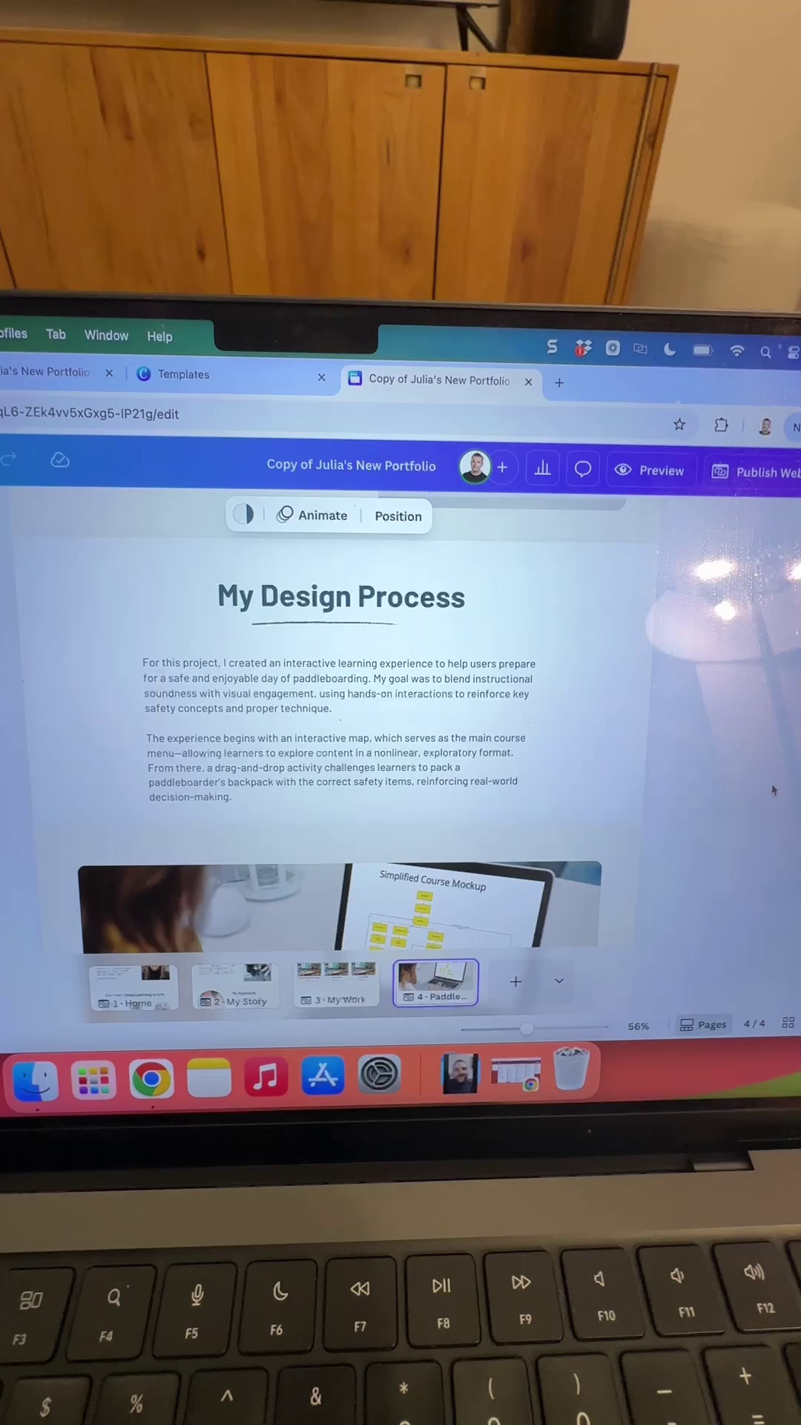
scroll(378, 724, down, 3)
scroll(380, 724, down, 3)
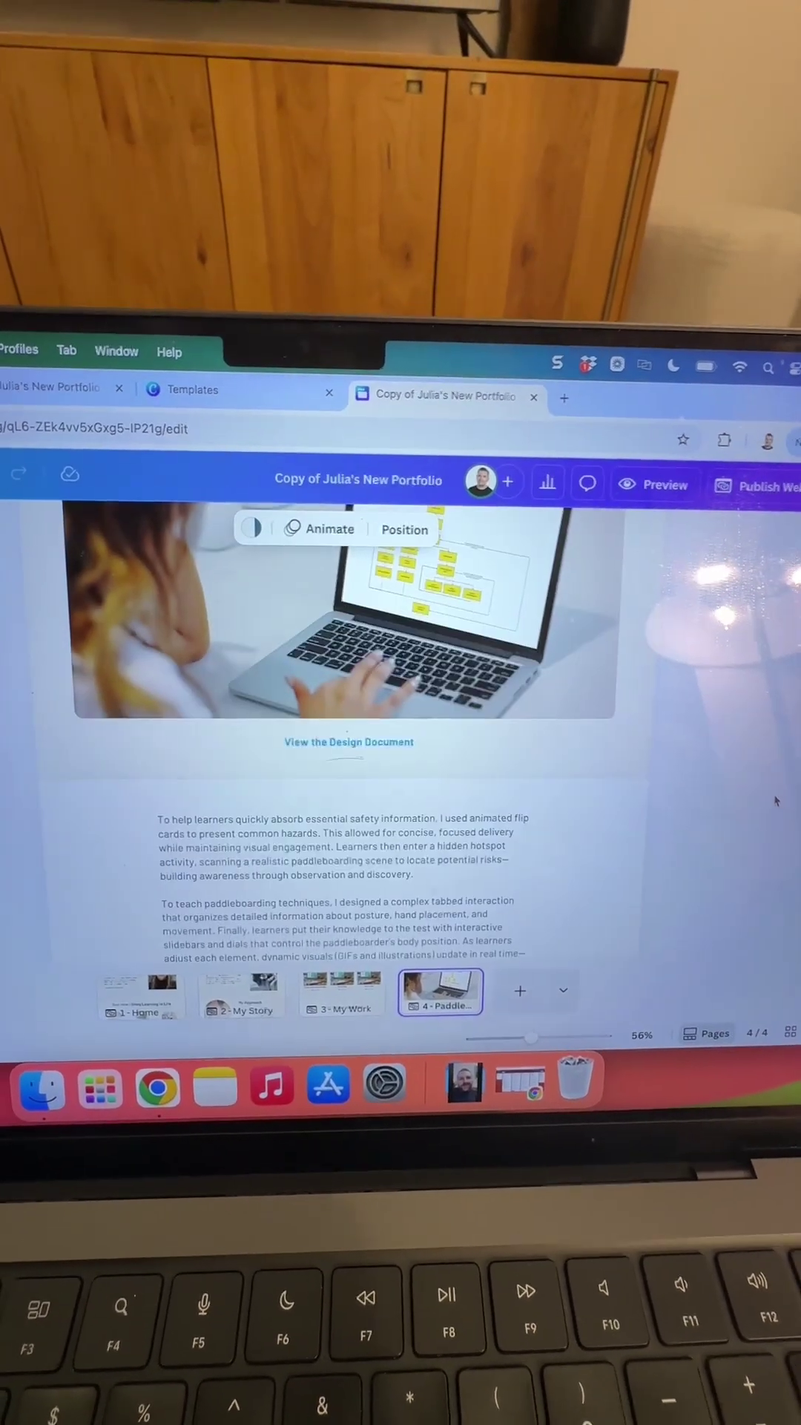
scroll(378, 725, down, 3)
scroll(378, 725, down, 3)
scroll(379, 724, down, 3)
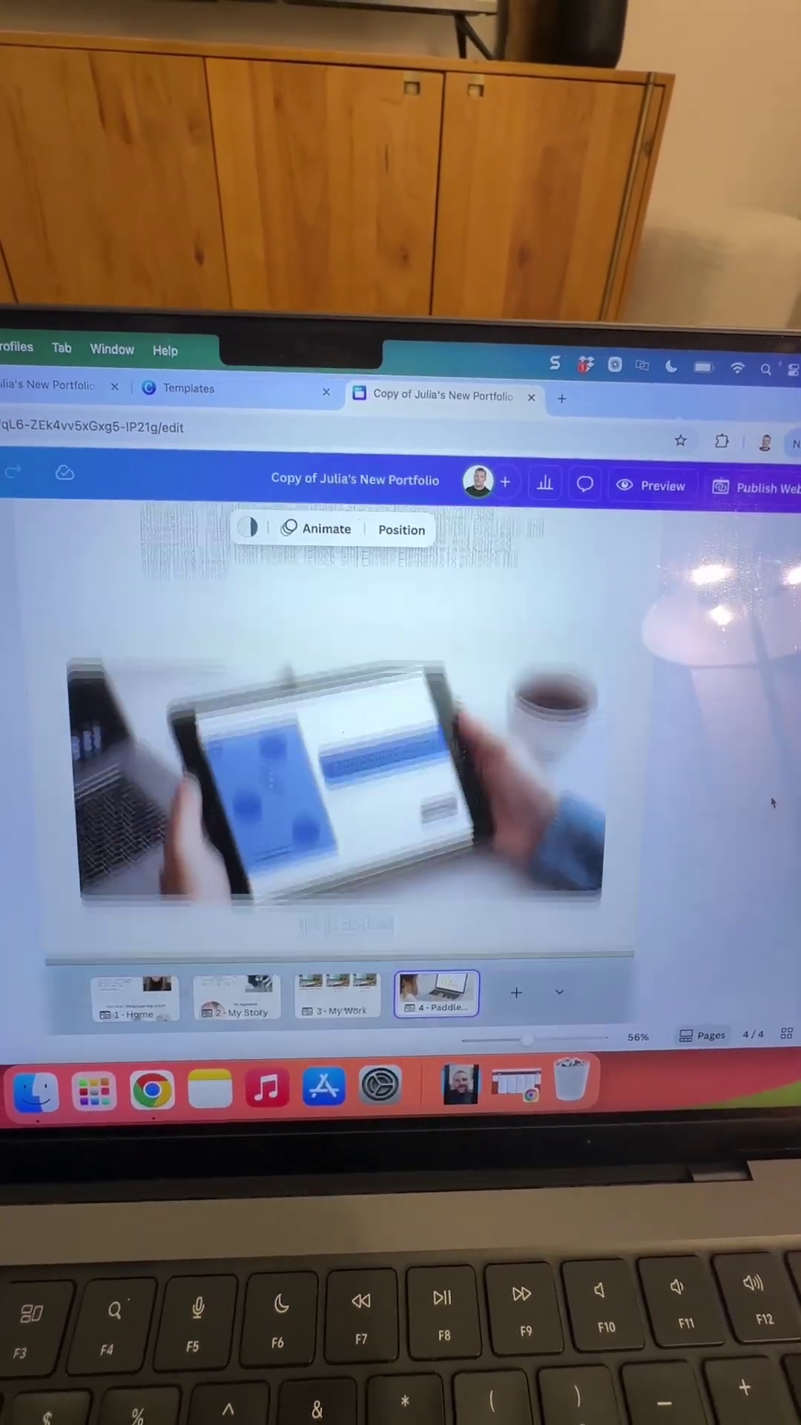
scroll(379, 723, down, 3)
scroll(379, 723, down, 2)
scroll(379, 724, up, 8)
scroll(379, 725, up, 8)
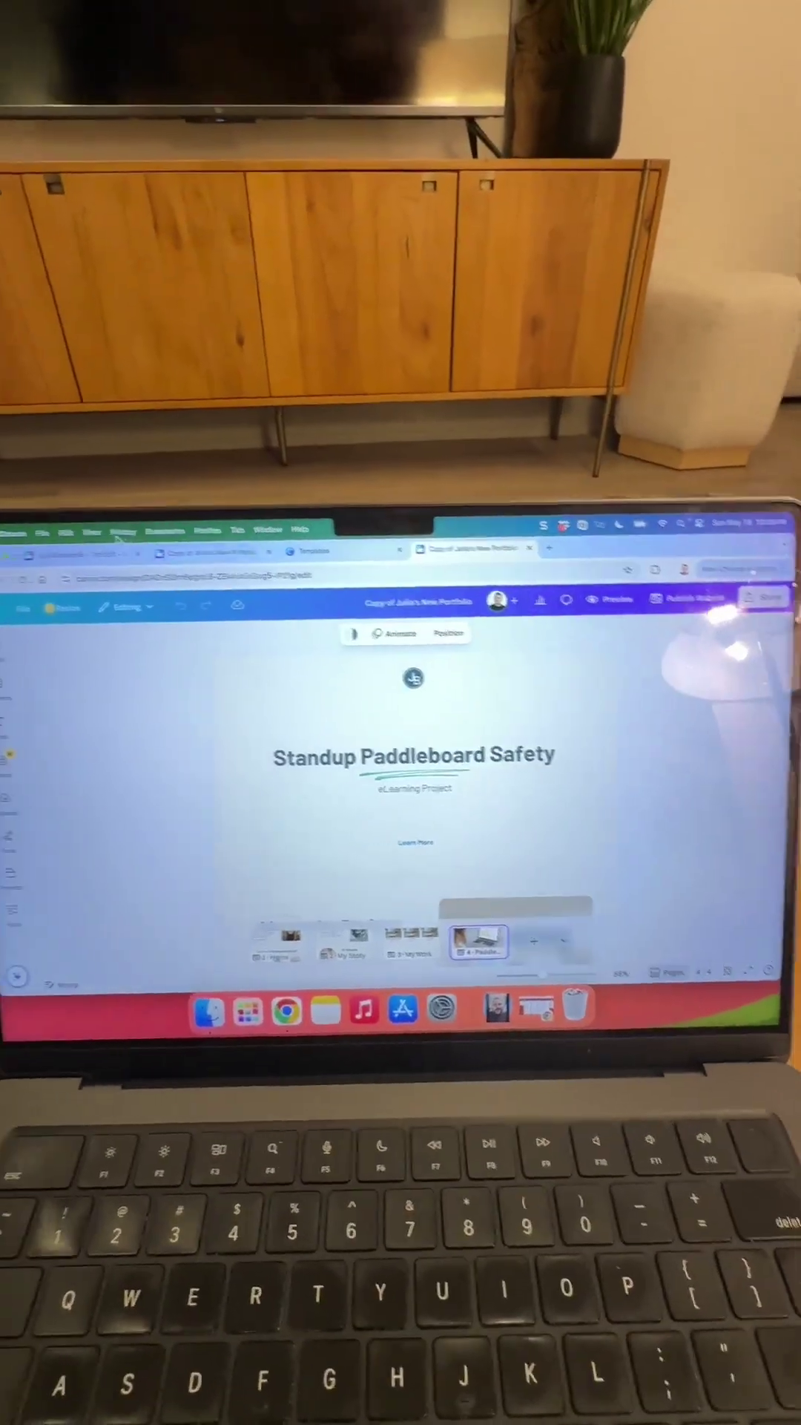
click(133, 626)
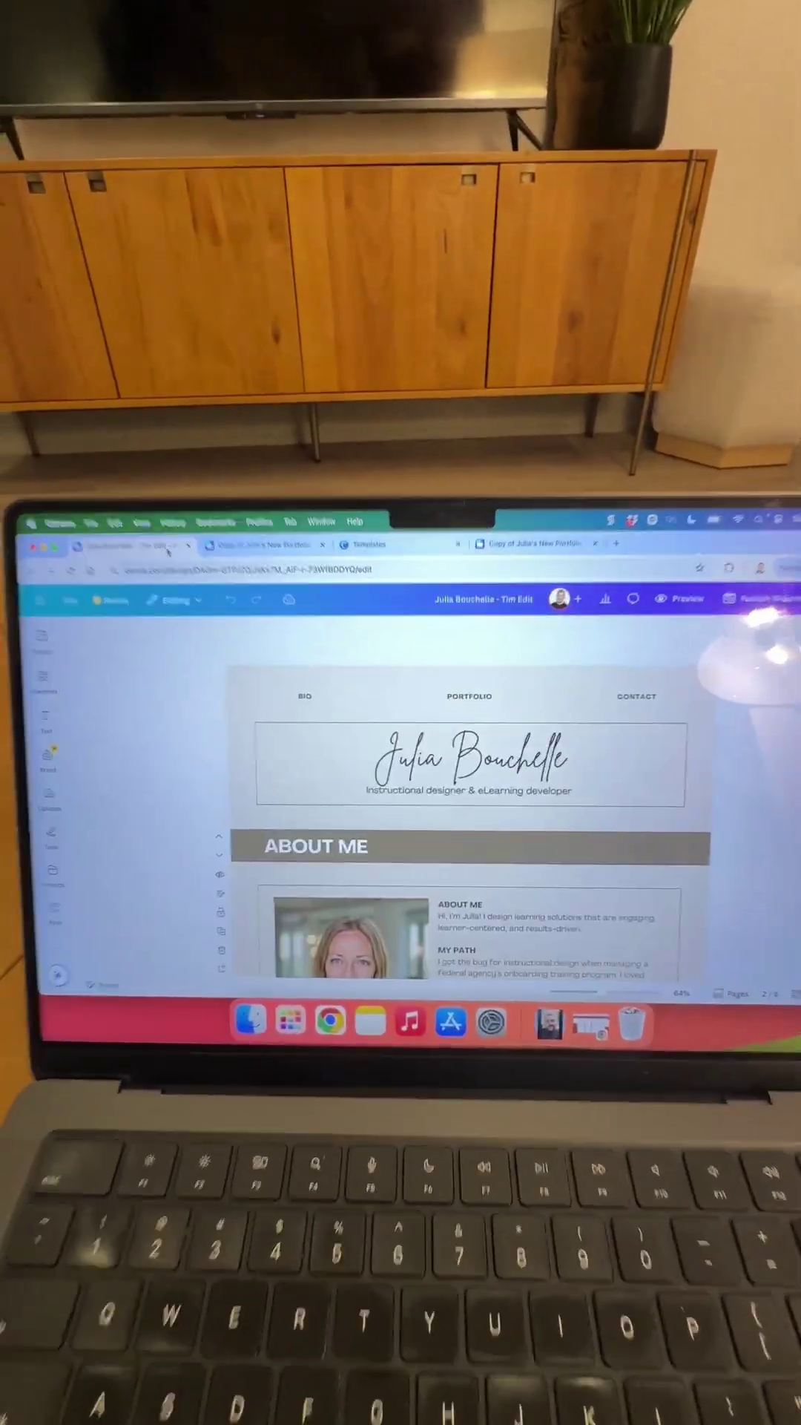
key(ctrl+Tab)
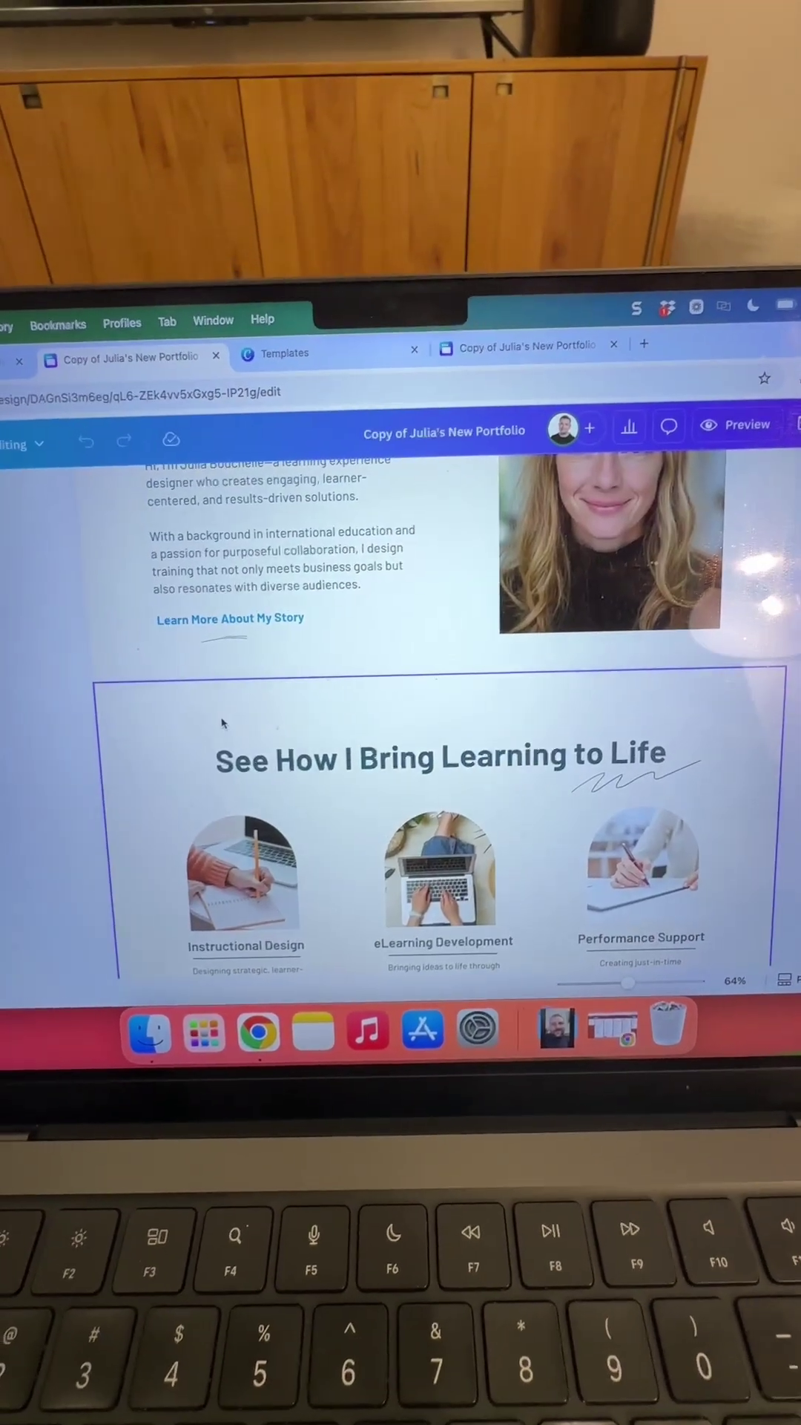
scroll(218, 724, up, 6)
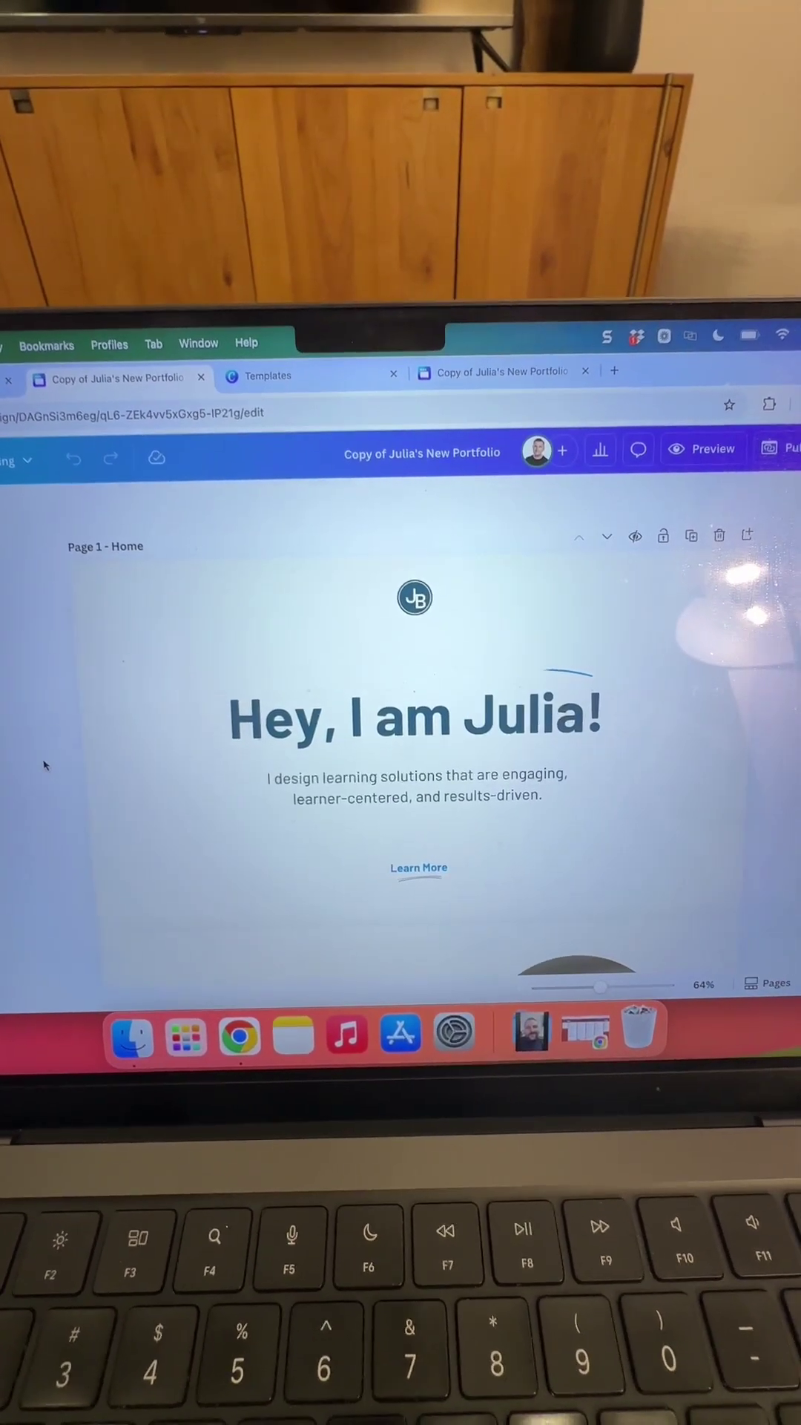